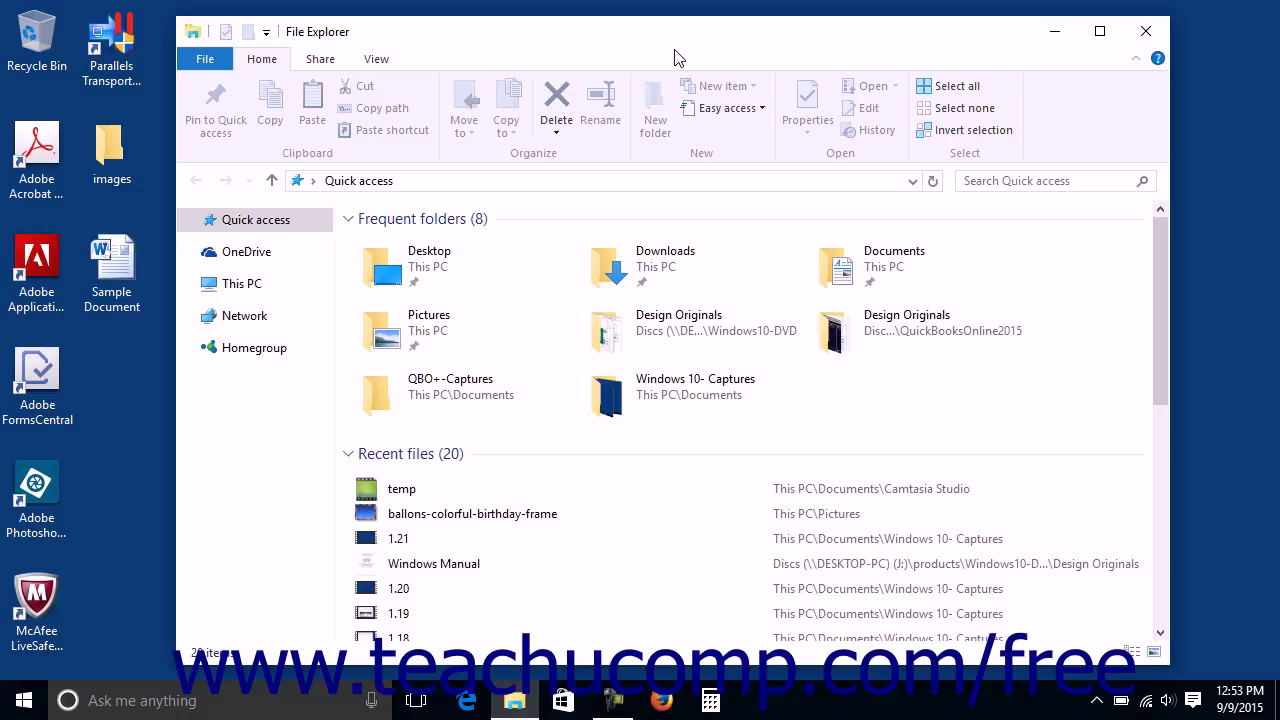
- Close File Explorer and relaunch it from the Start menu's Windows System apps
left_click(675, 57)
left_click(1146, 31)
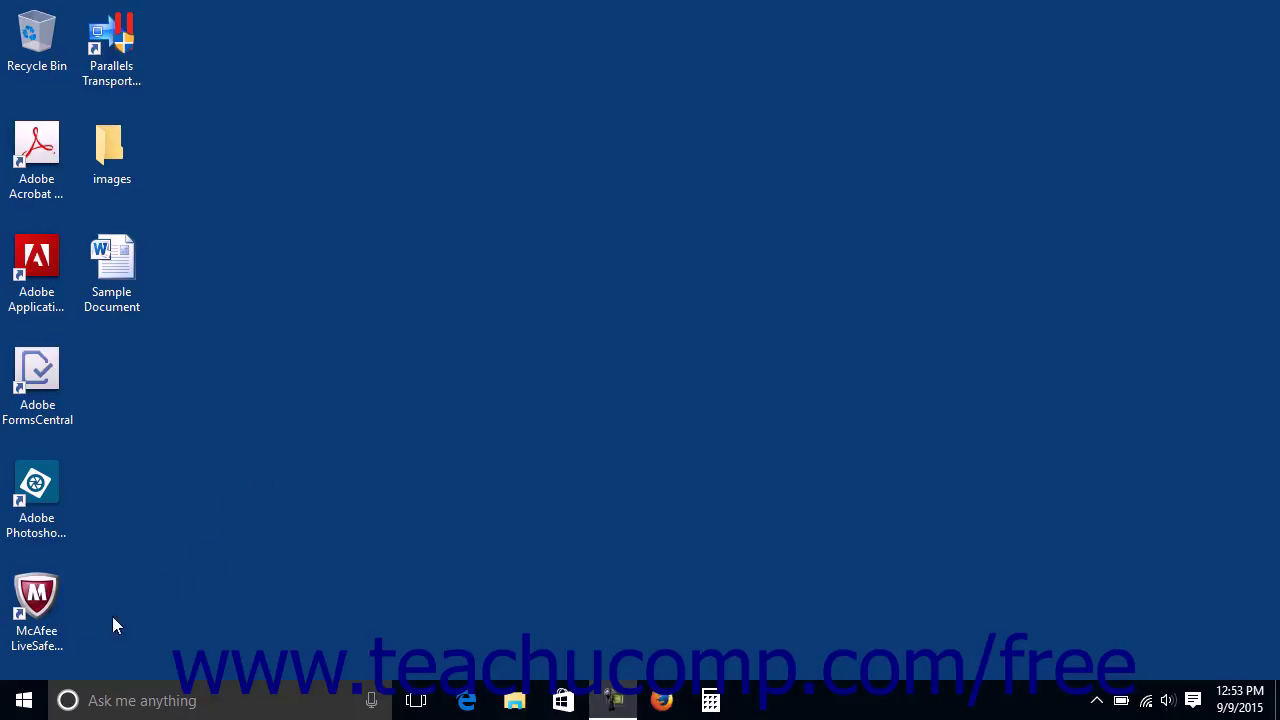
left_click(28, 700)
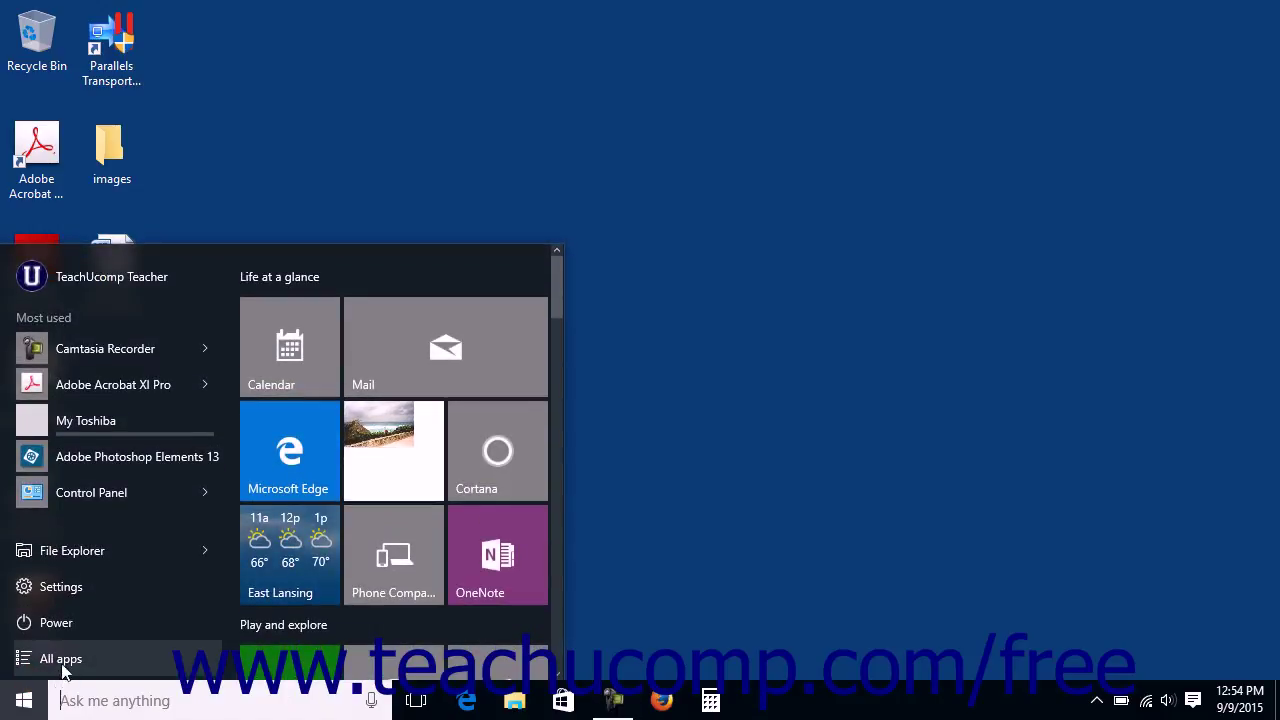
left_click(63, 665)
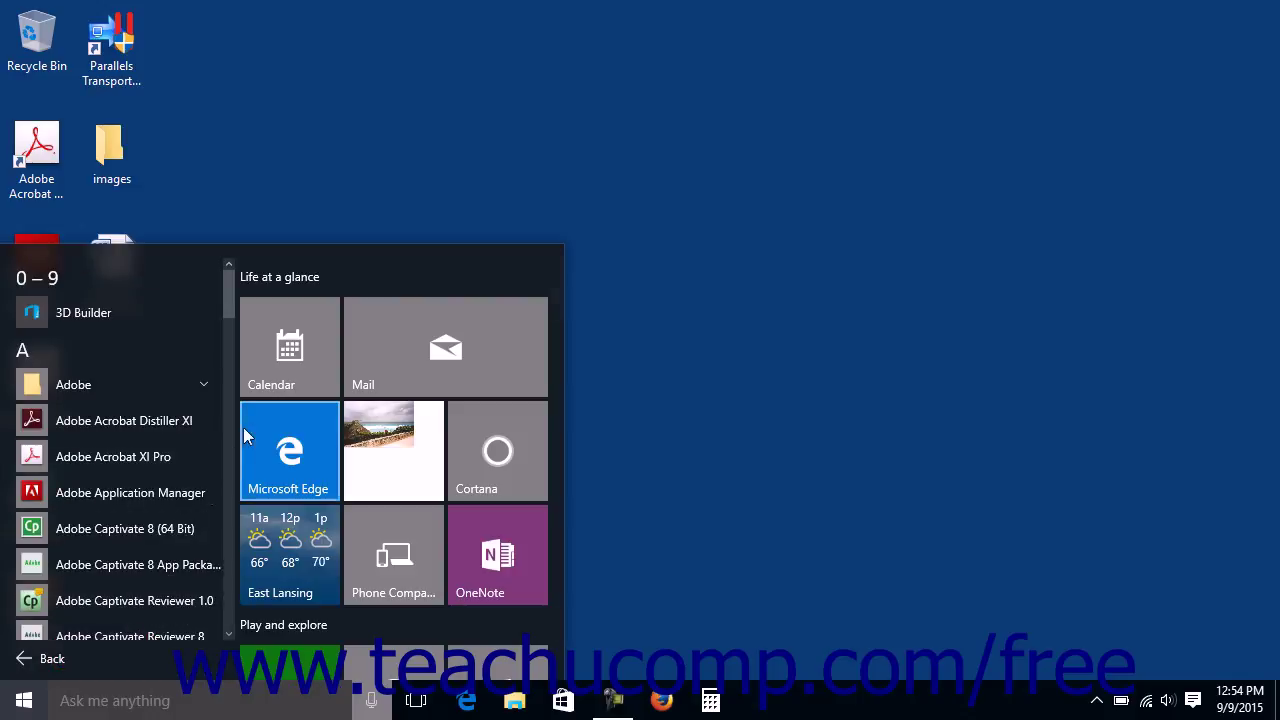
left_click_drag(226, 291, 243, 637)
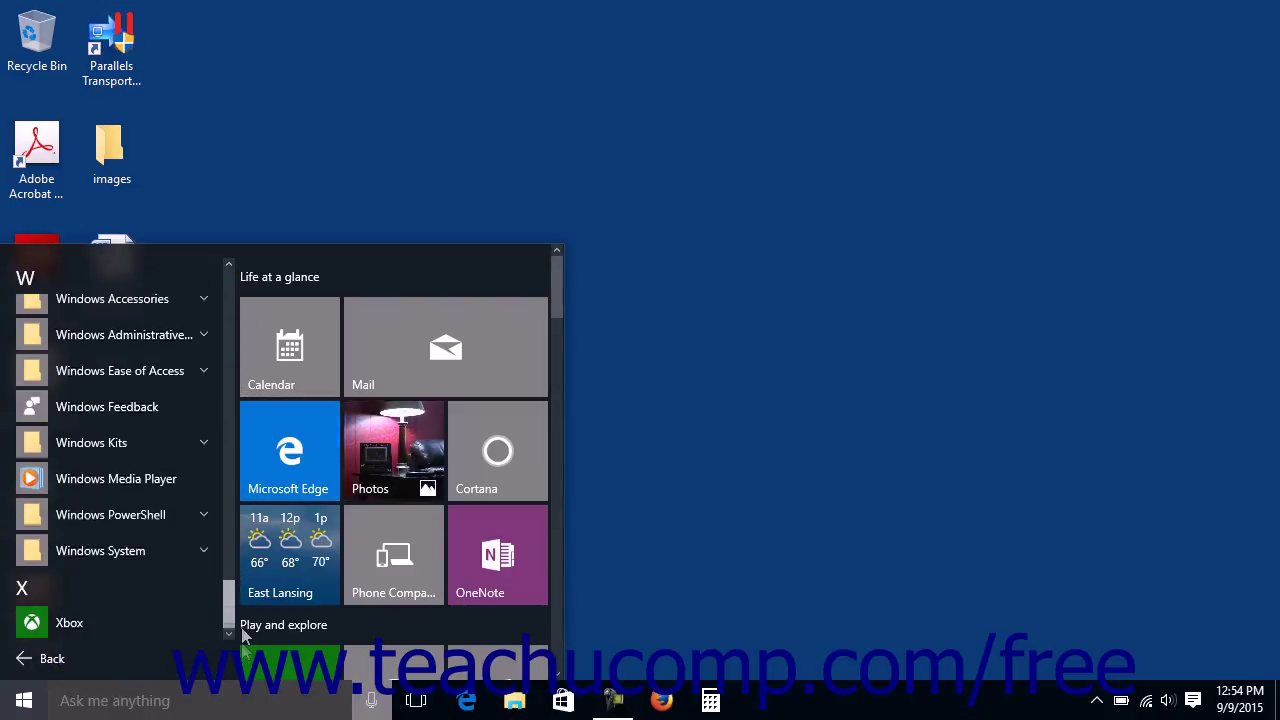
left_click(164, 553)
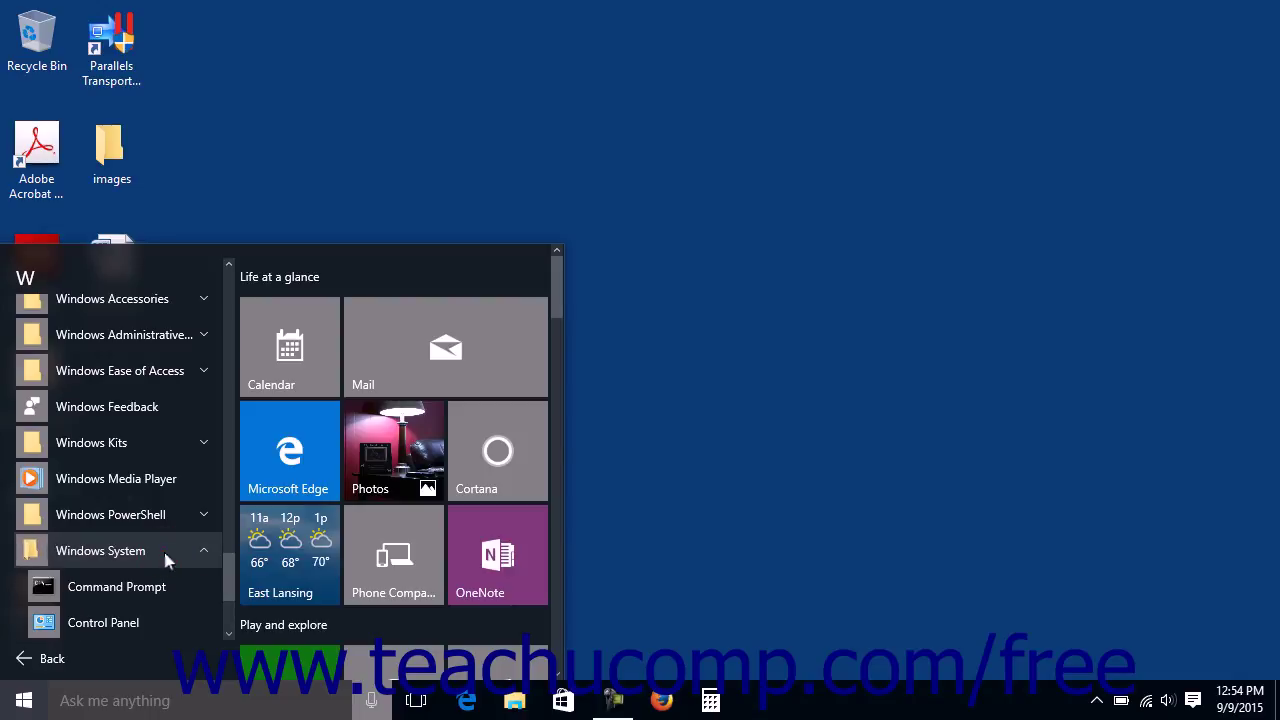
scroll(166, 560, "down", 3)
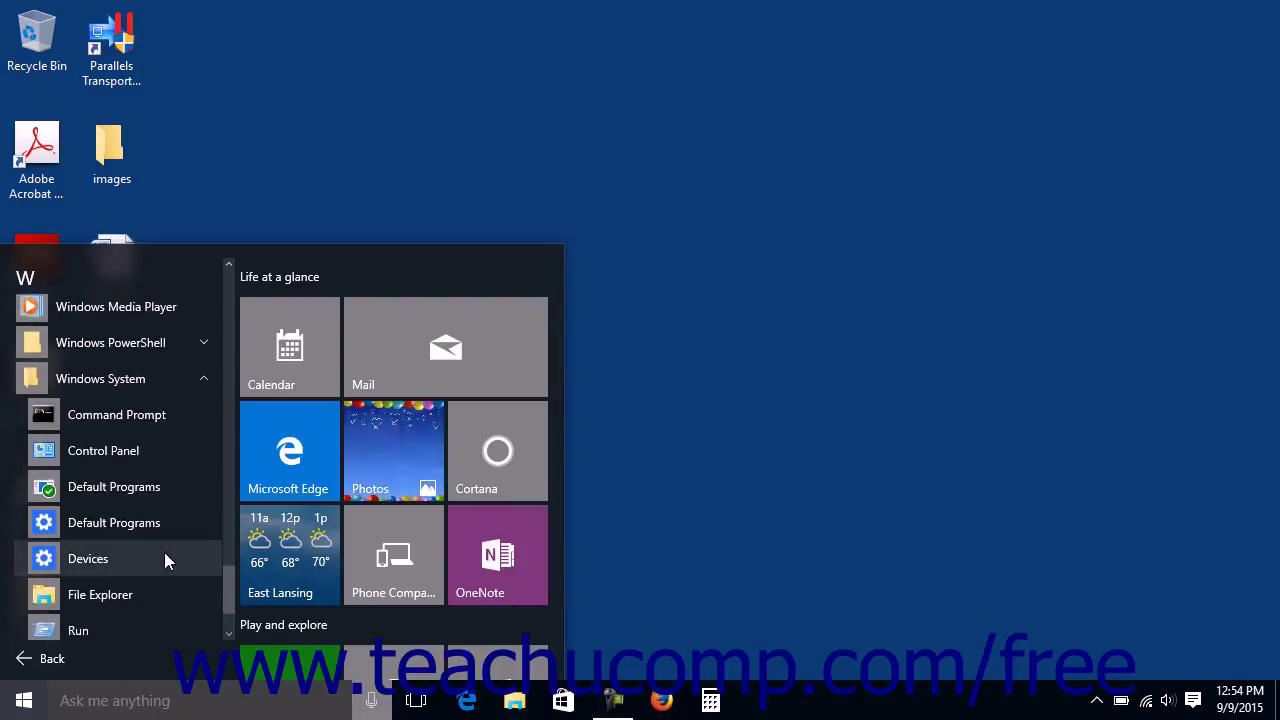
left_click(124, 596)
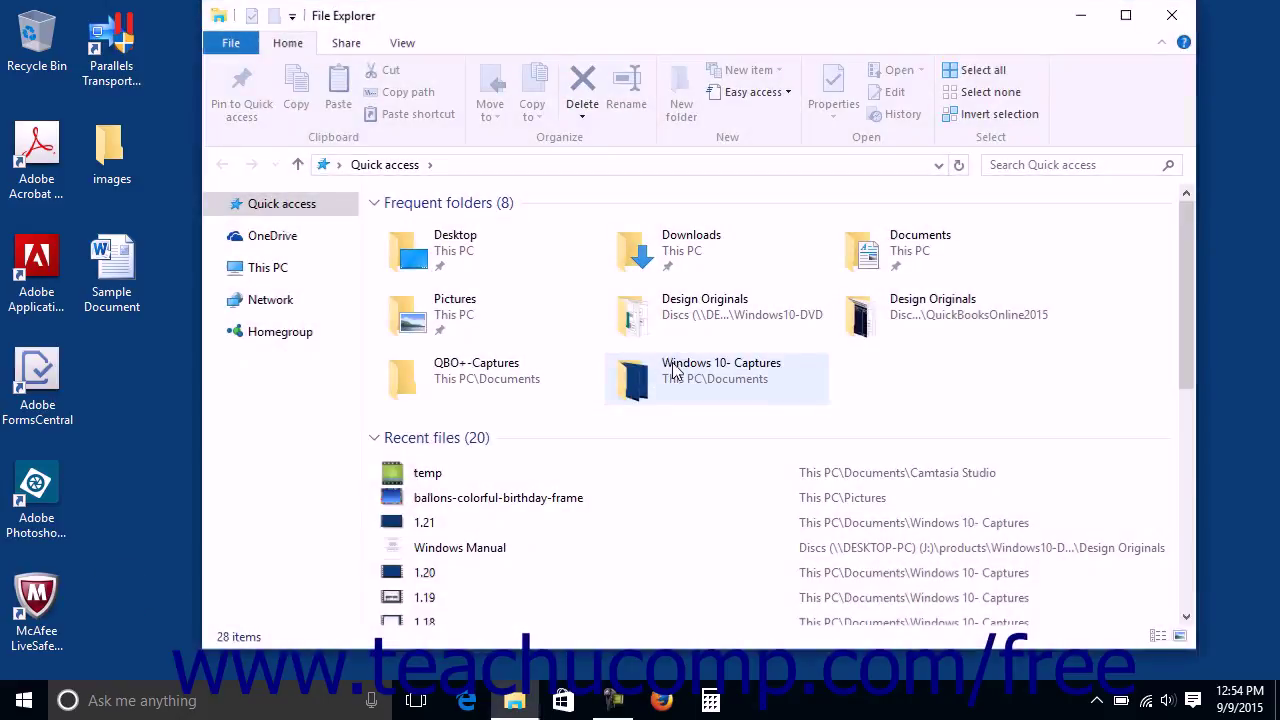
- Close that window, reopen File Explorer from the taskbar, and preview then dismiss the File menu
left_click(1177, 14)
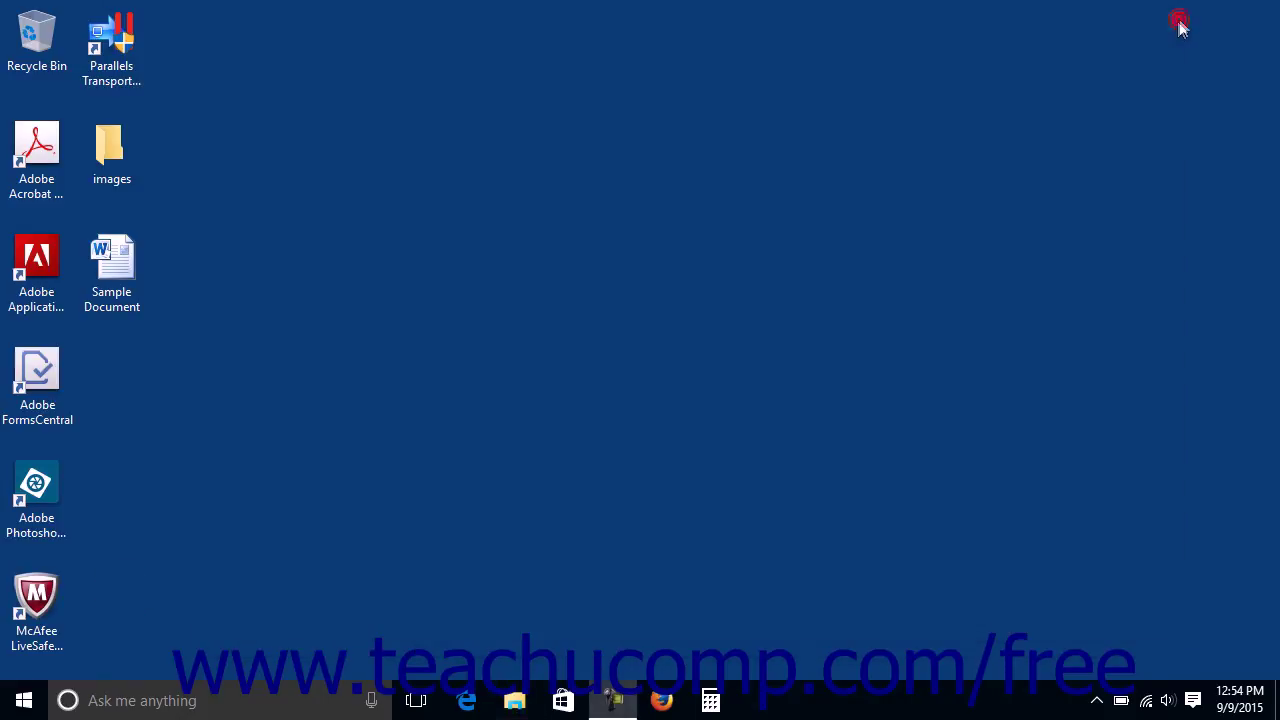
left_click(514, 702)
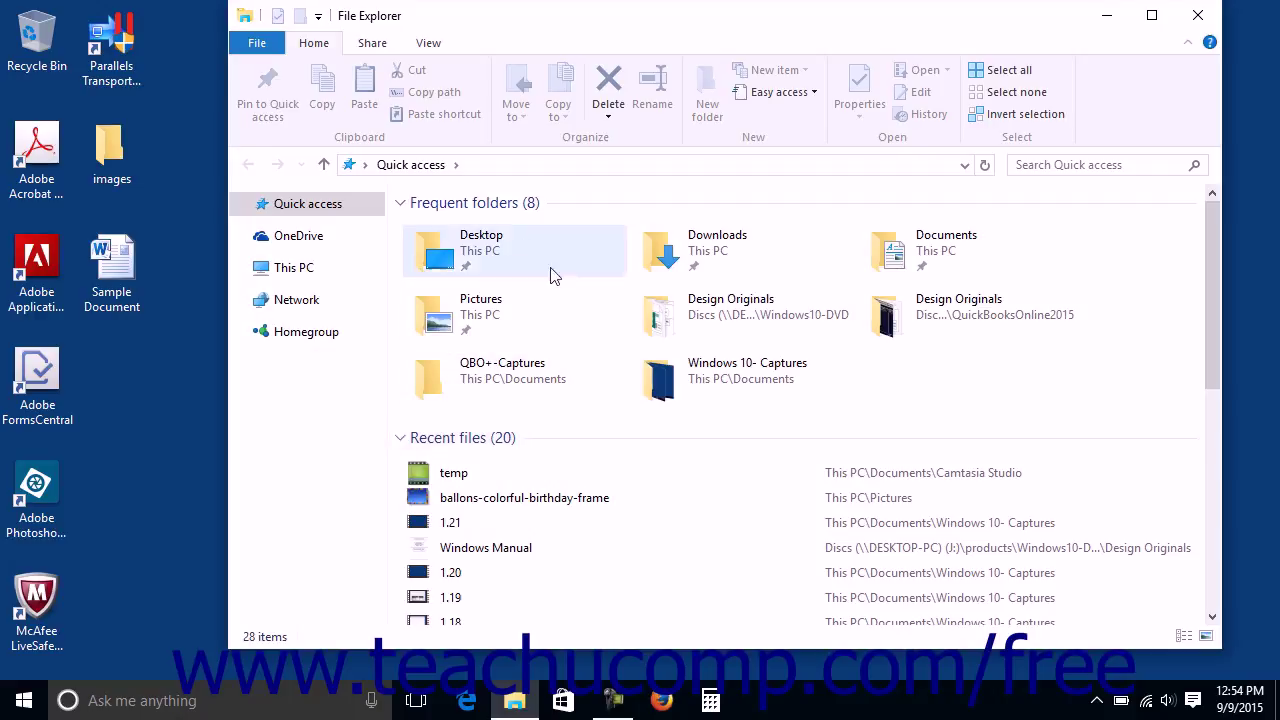
left_click(278, 47)
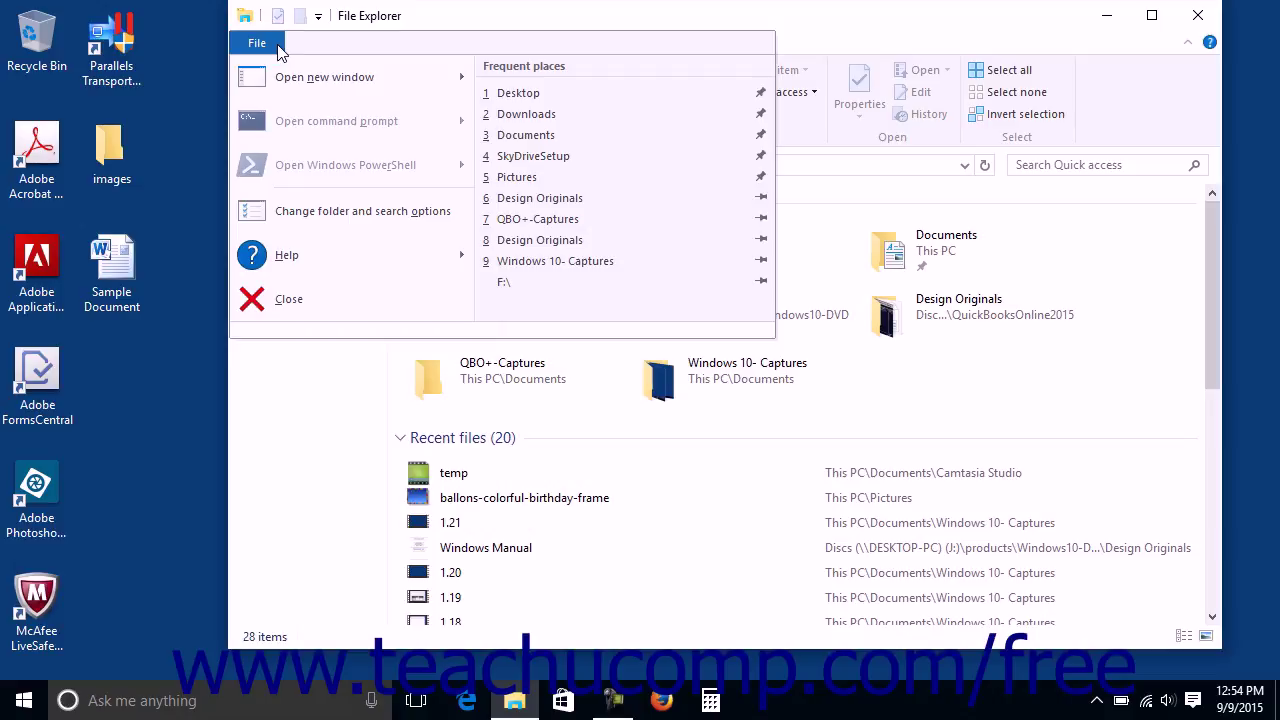
left_click(279, 50)
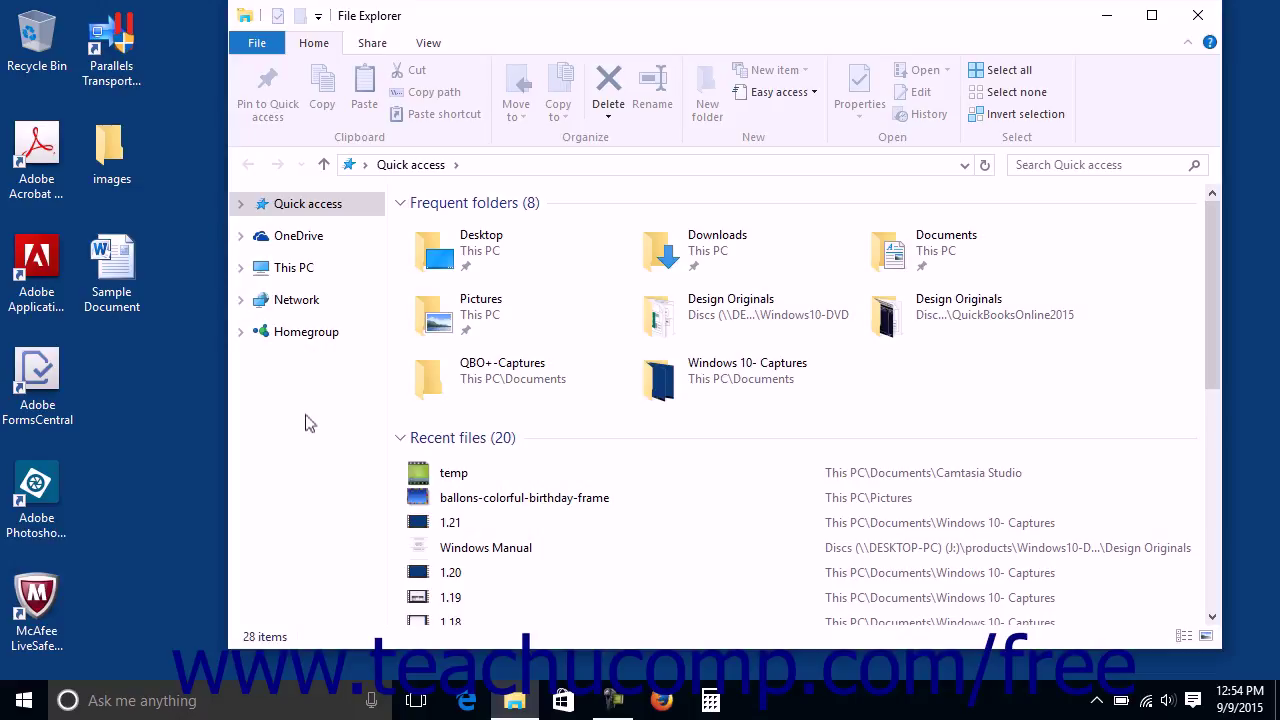
- Open Documents from This PC, then expand and collapse This PC in the navigation pane
left_click(307, 277)
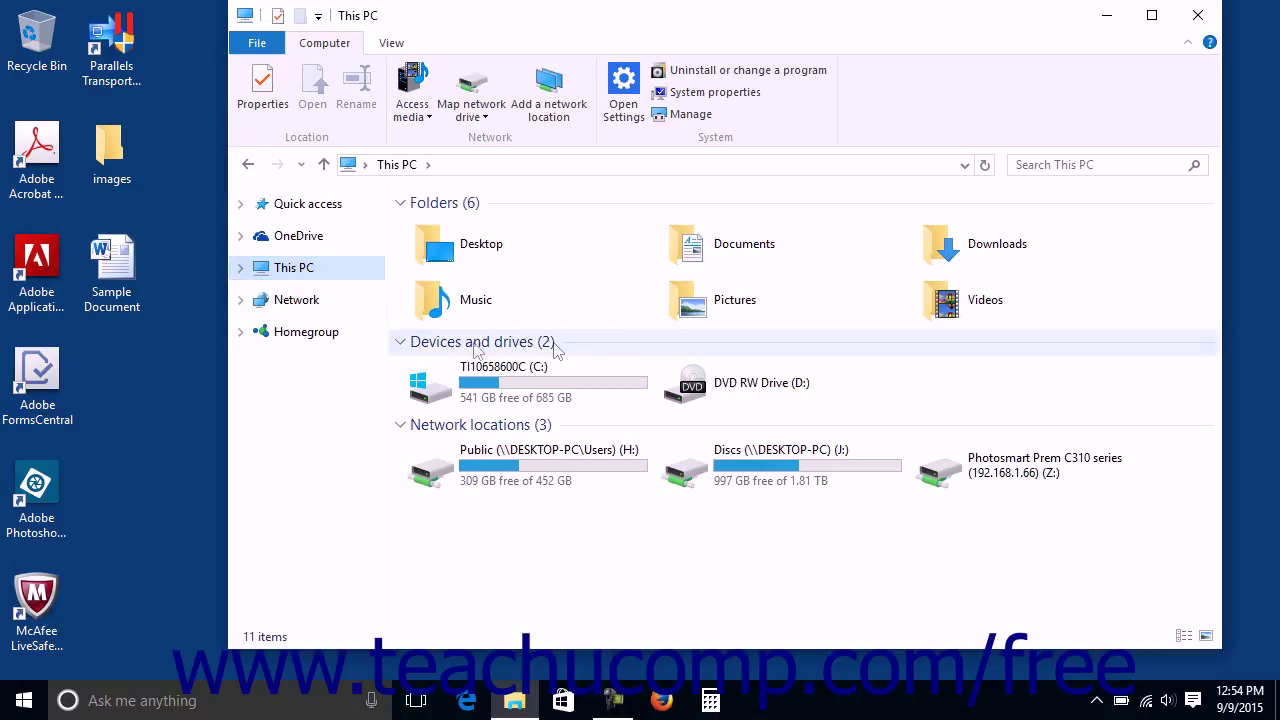
double_click(735, 243)
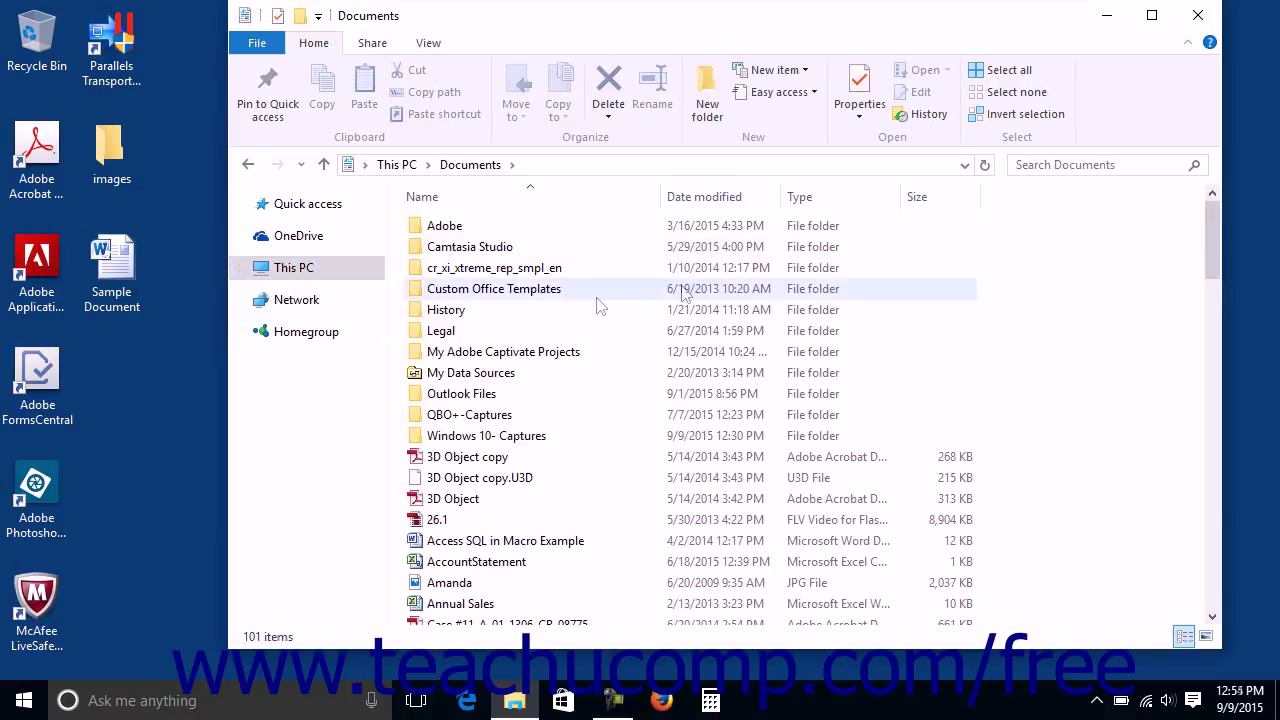
left_click(240, 268)
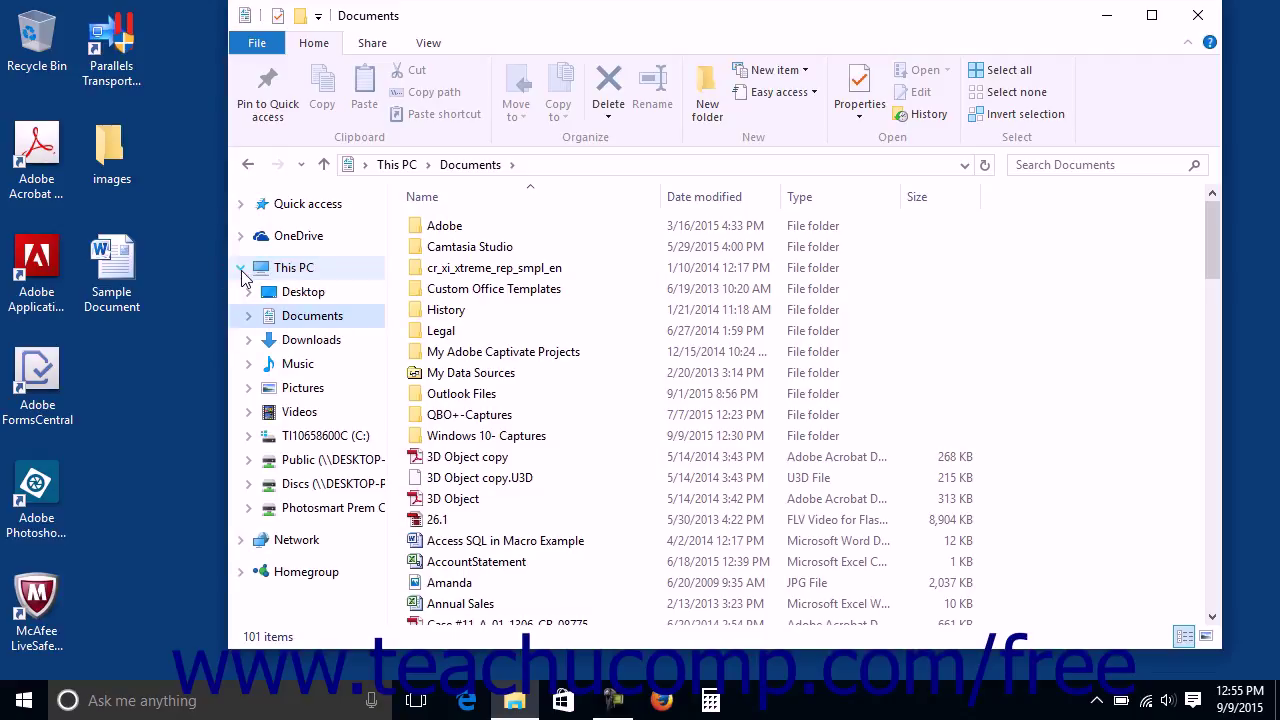
left_click(240, 268)
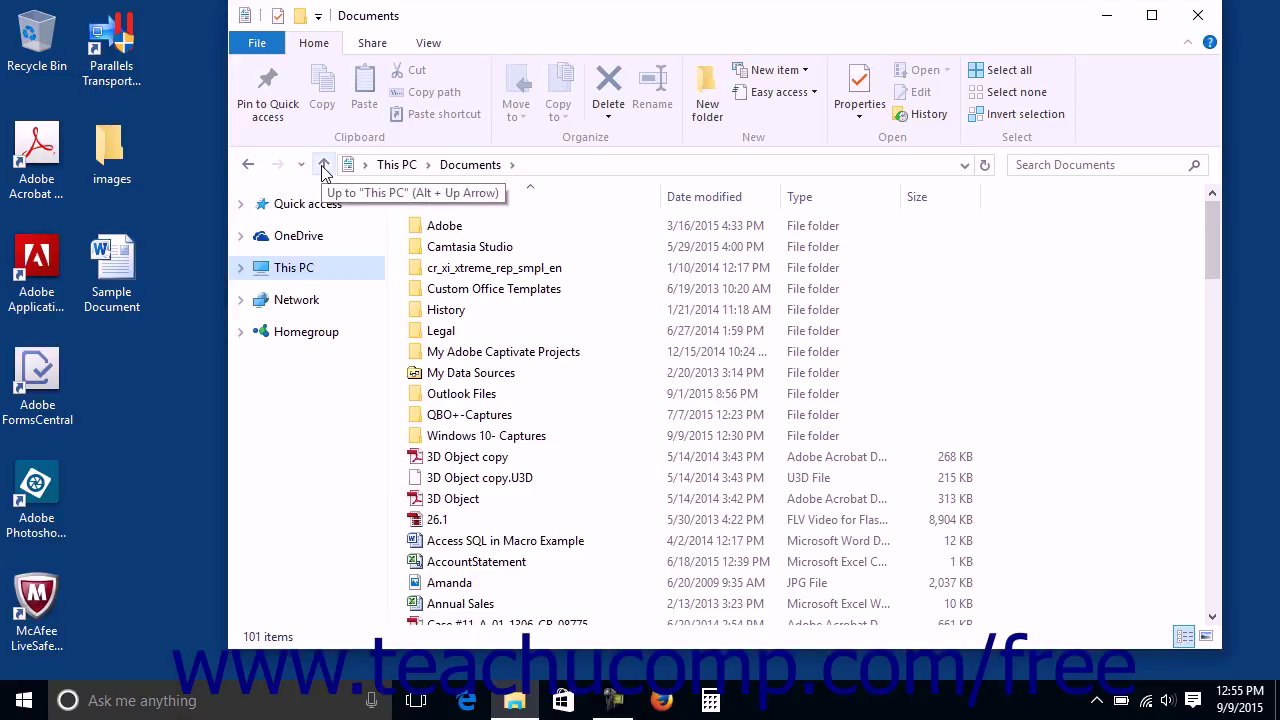
double_click(444, 226)
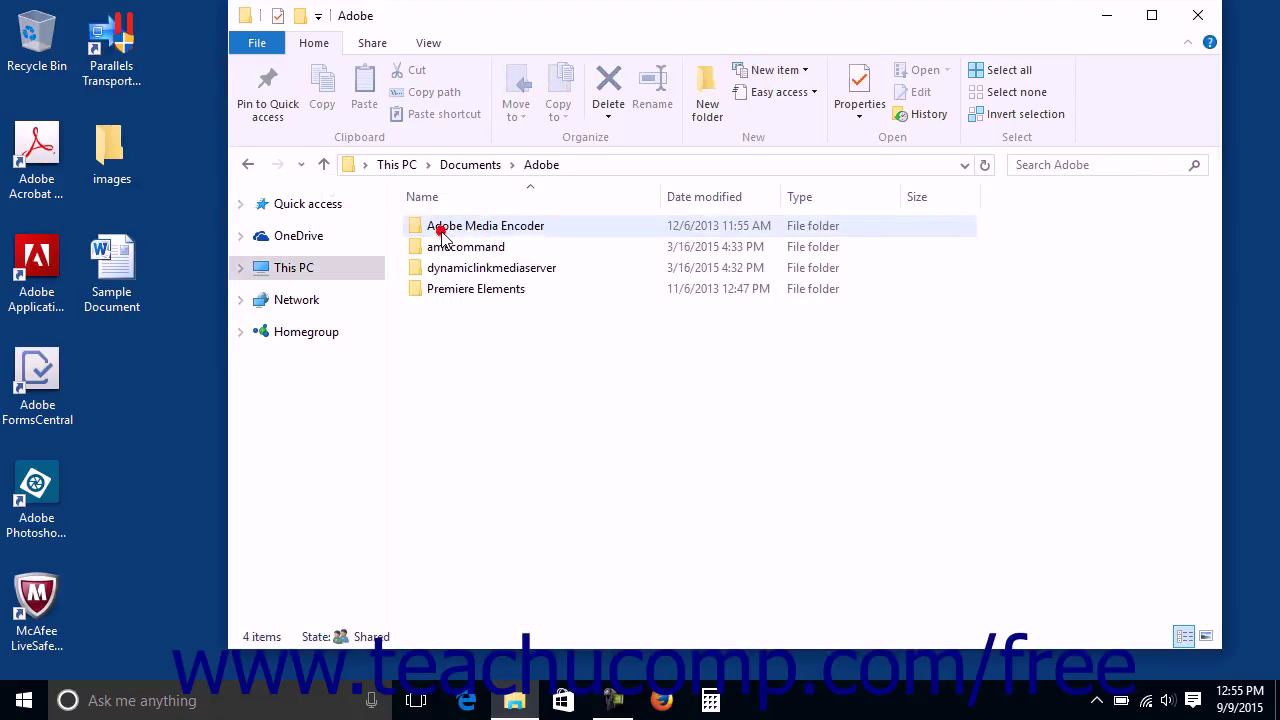
left_click(248, 165)
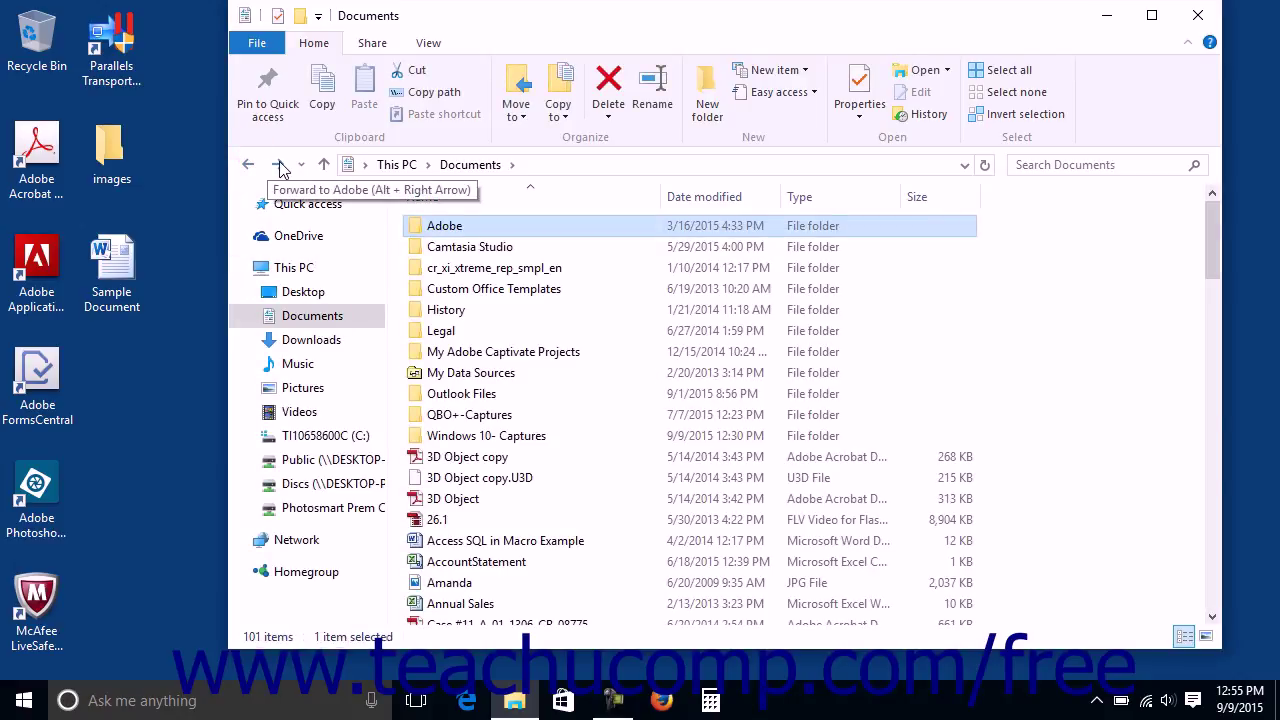
left_click(279, 166)
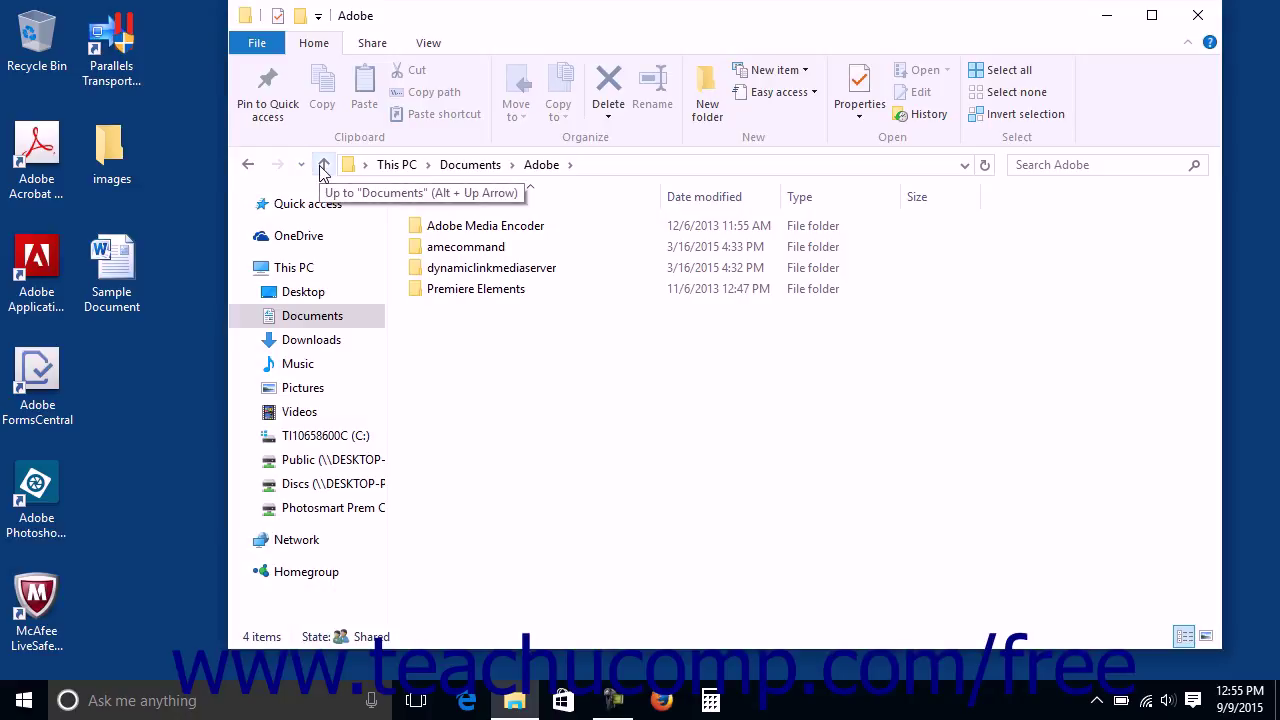
left_click(323, 166)
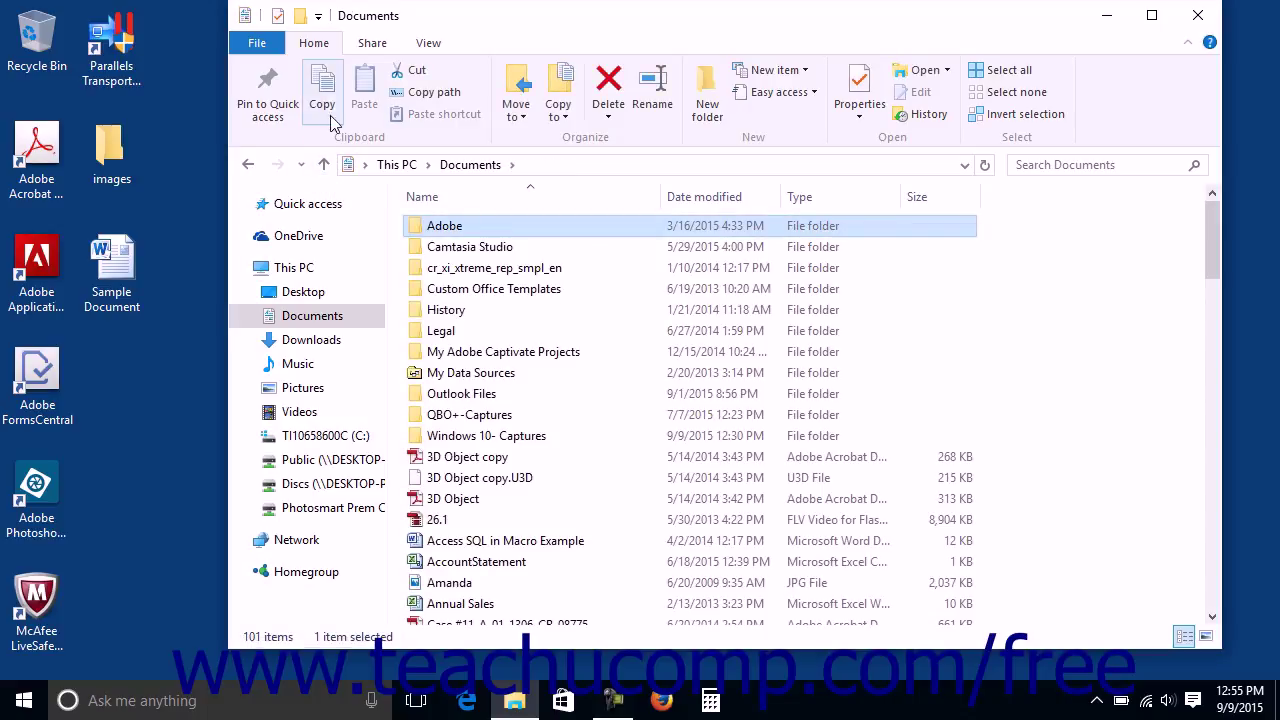
left_click(372, 45)
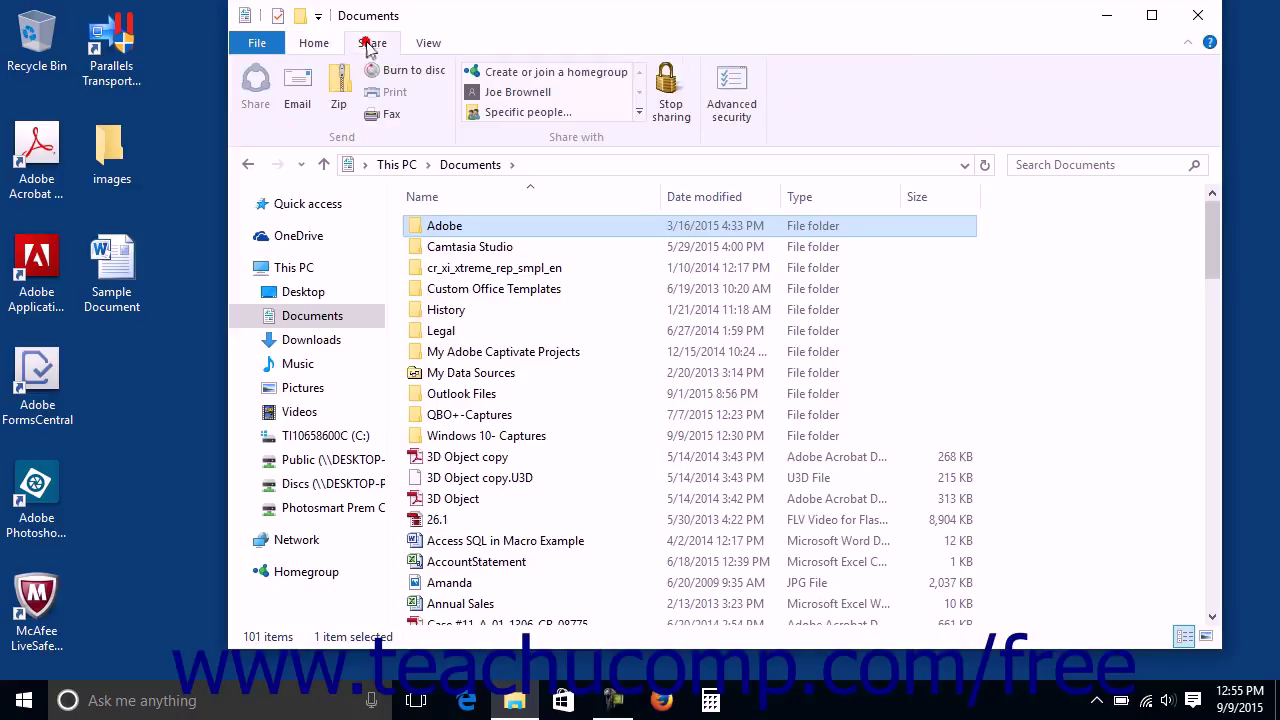
- Glance at the View and Home ribbon tabs, then select the 3D Object copy file
left_click(423, 47)
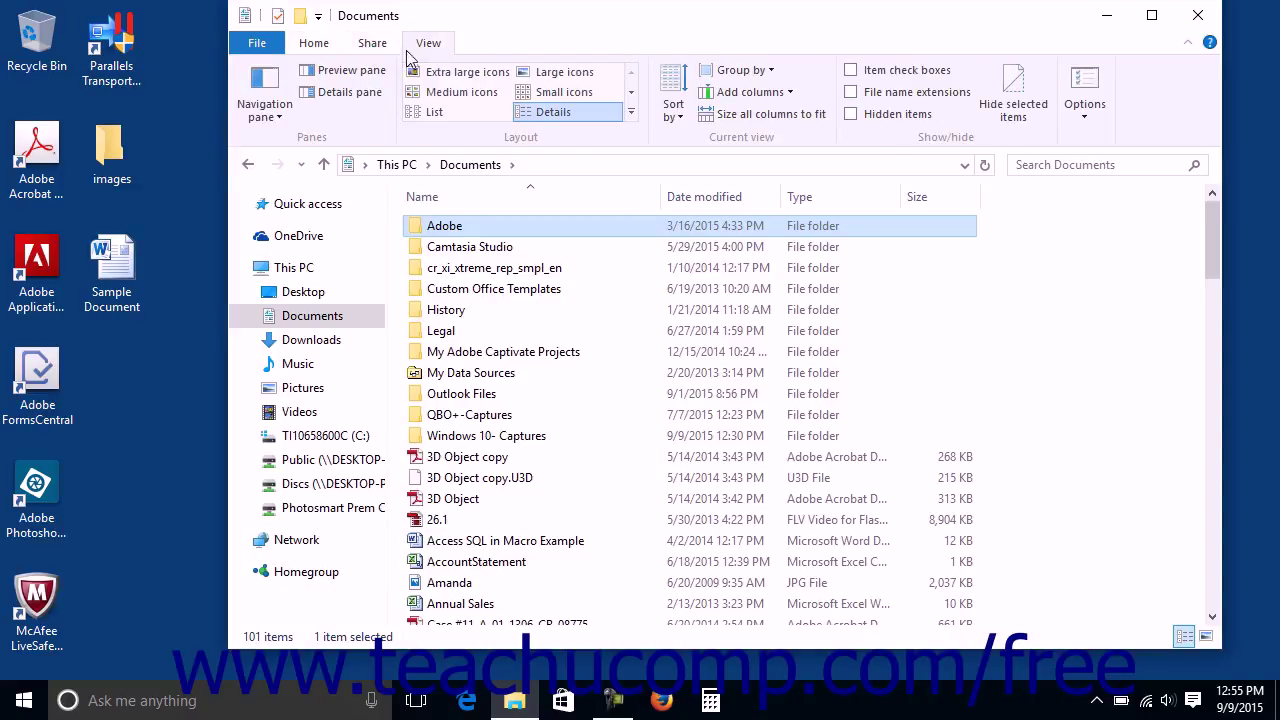
left_click(322, 46)
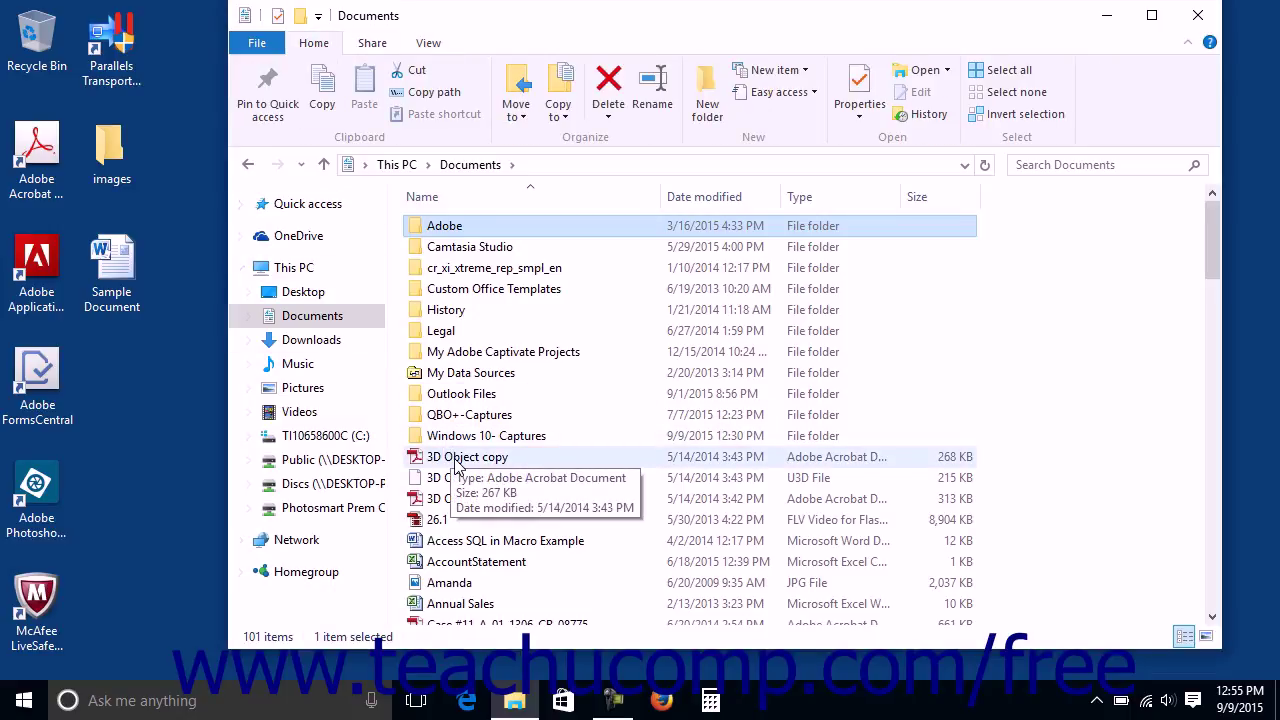
left_click(457, 462)
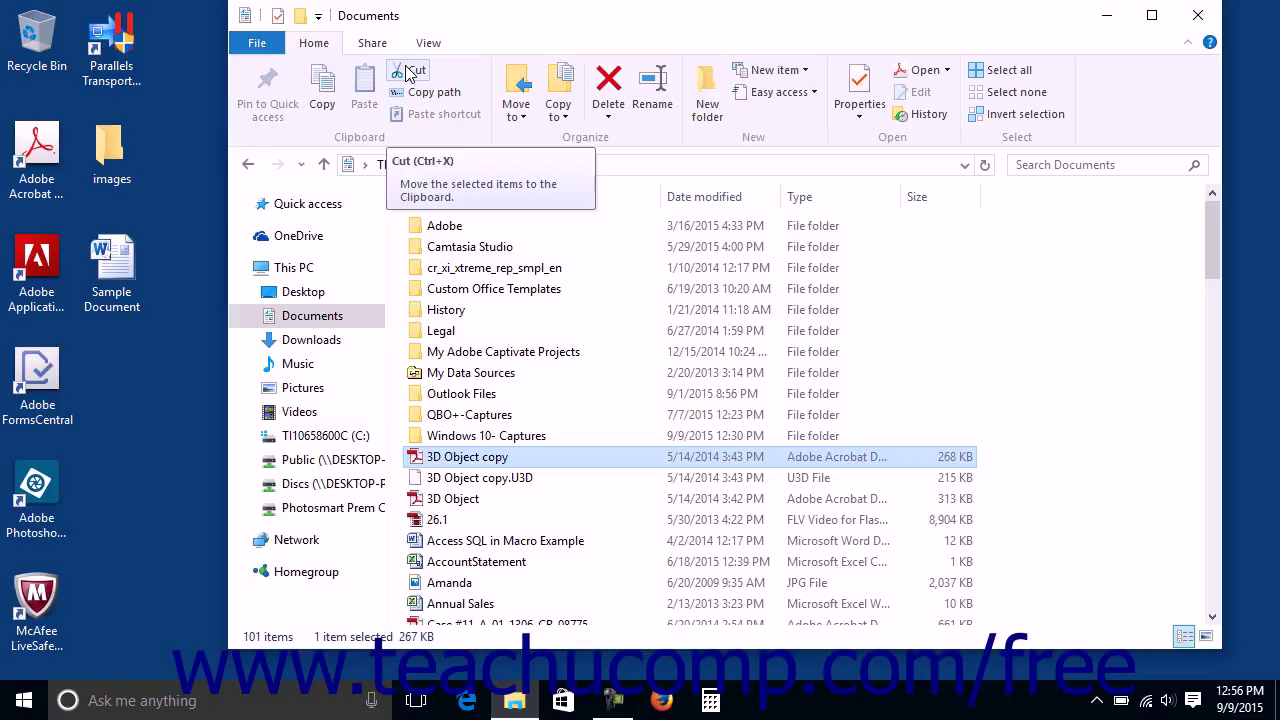
- Check the Share tab's commands for 3D Object copy, return to Home, and make the address bar editable
left_click(372, 43)
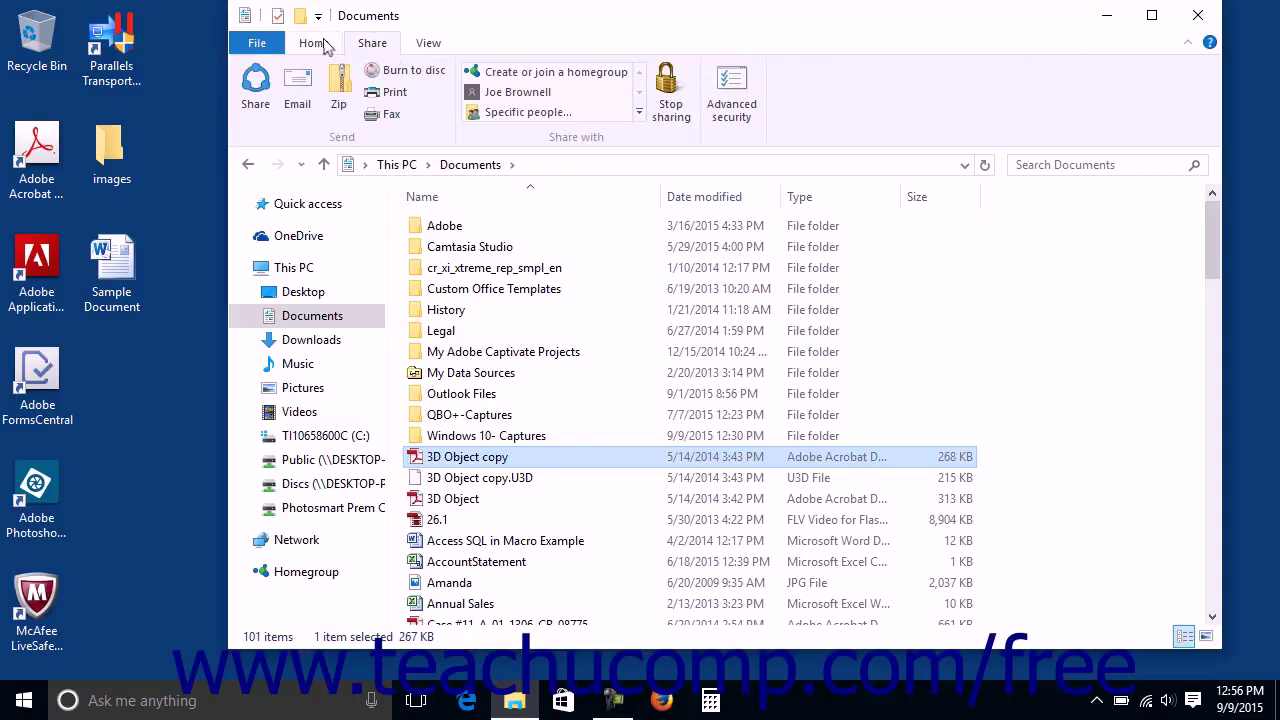
left_click(323, 42)
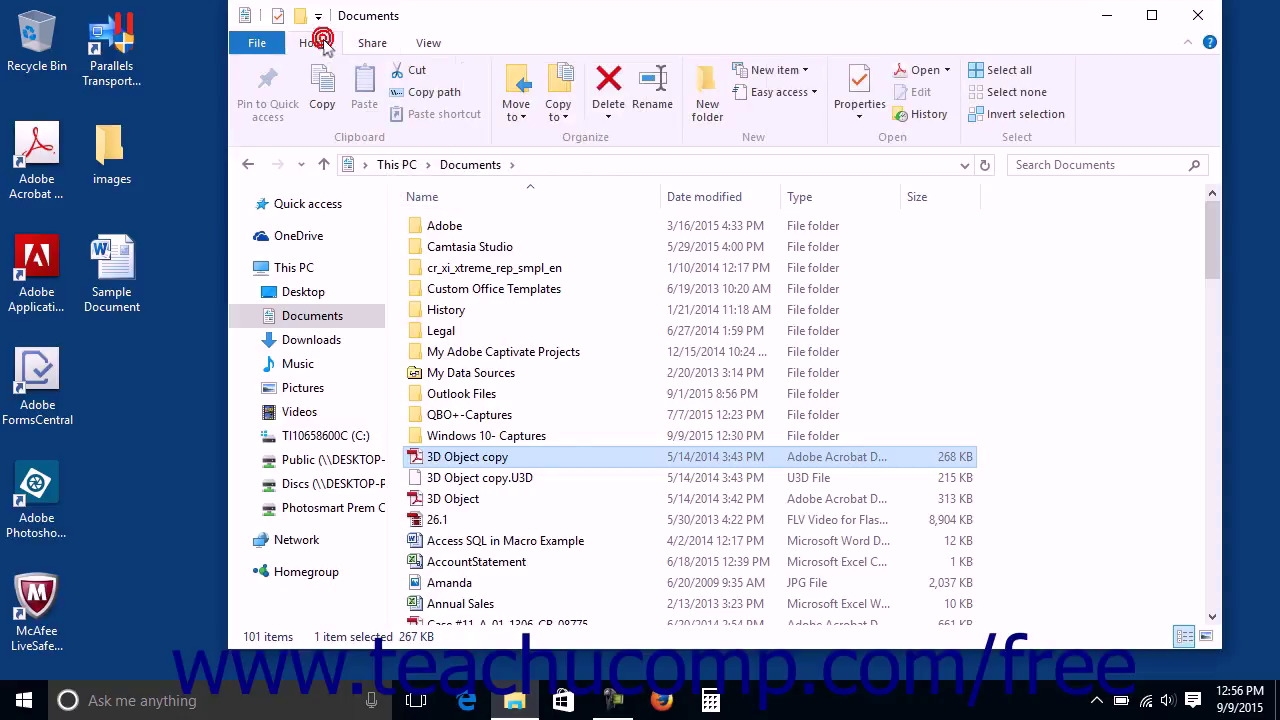
left_click(546, 168)
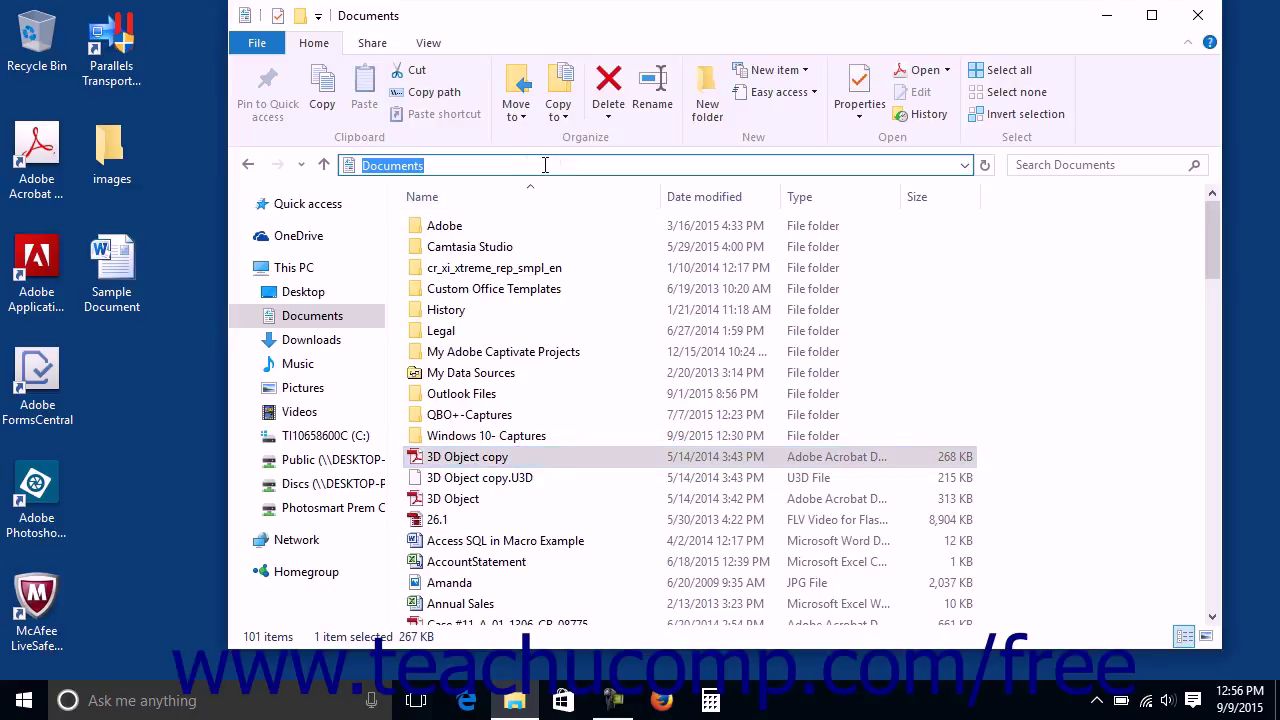
left_click(430, 460)
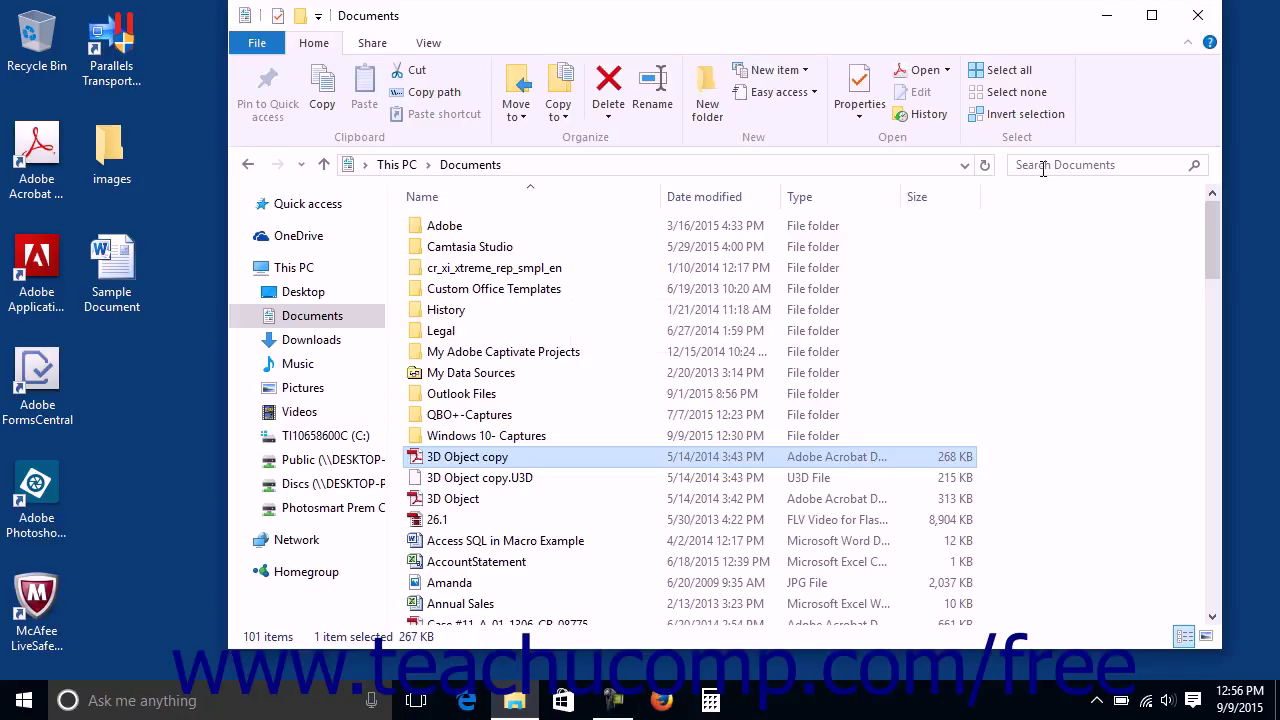
left_click(1043, 169)
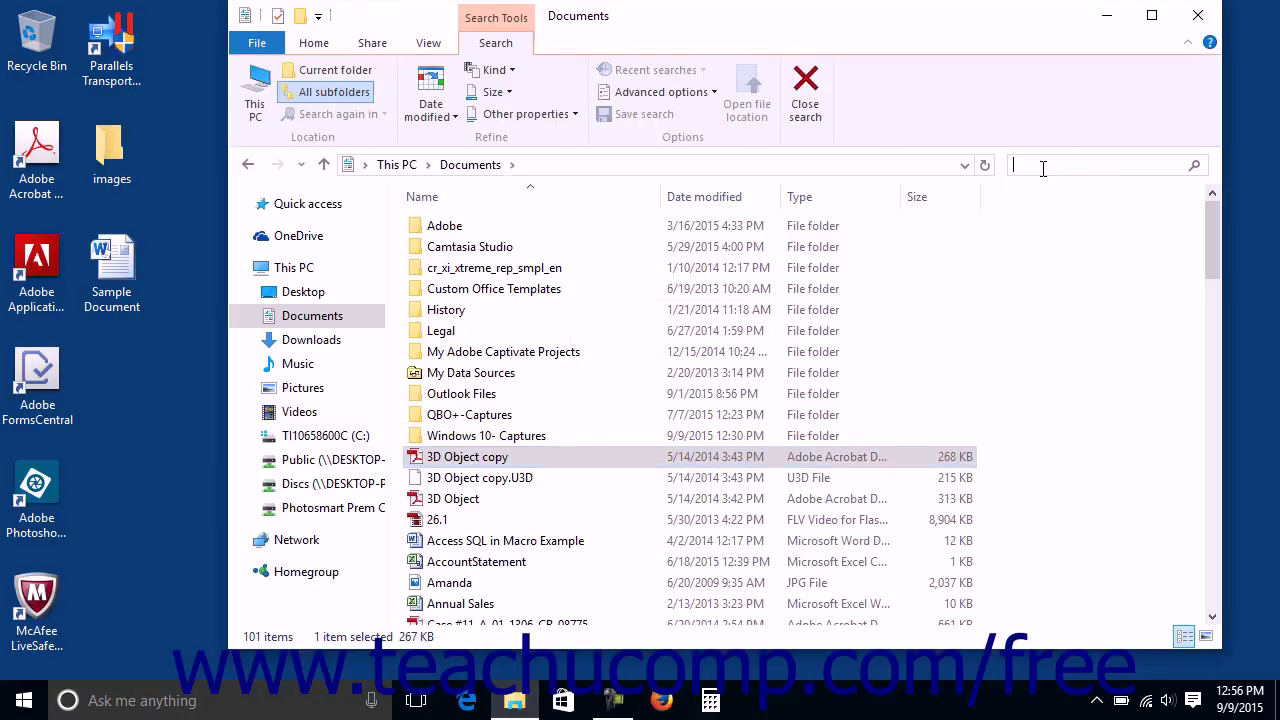
- Search the Documents folder for 'chap'
type("cha")
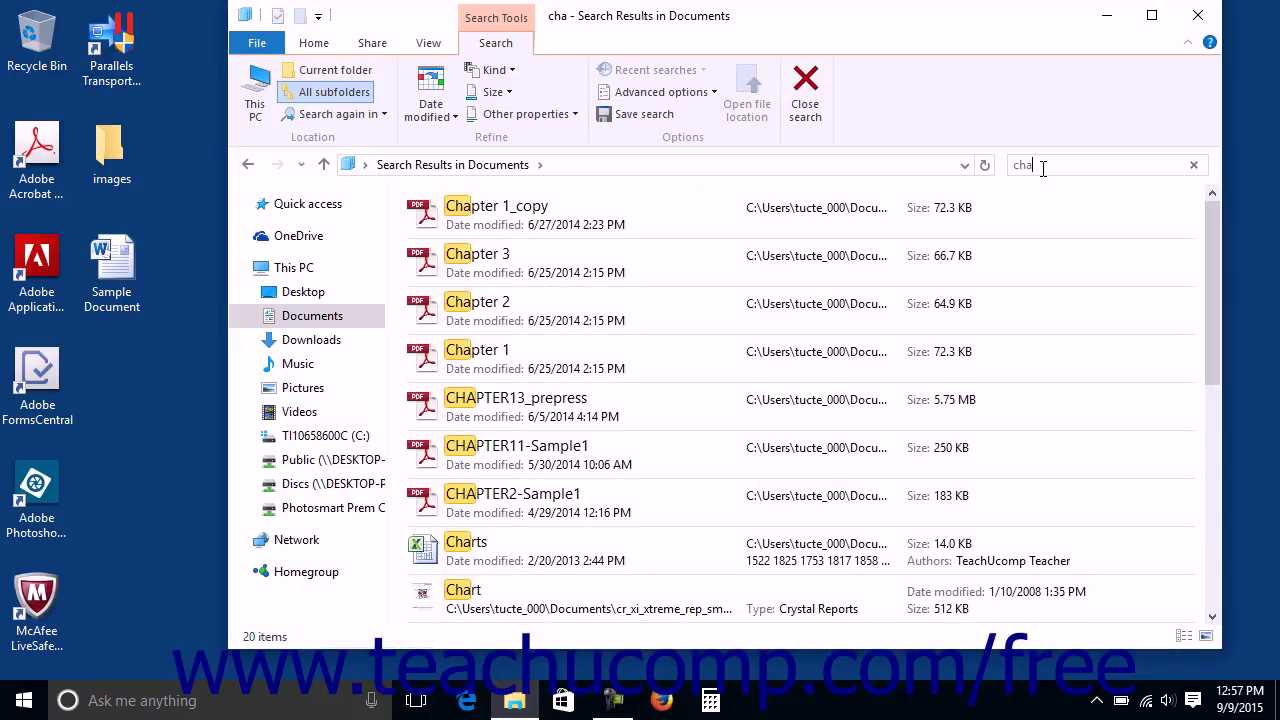
type("p")
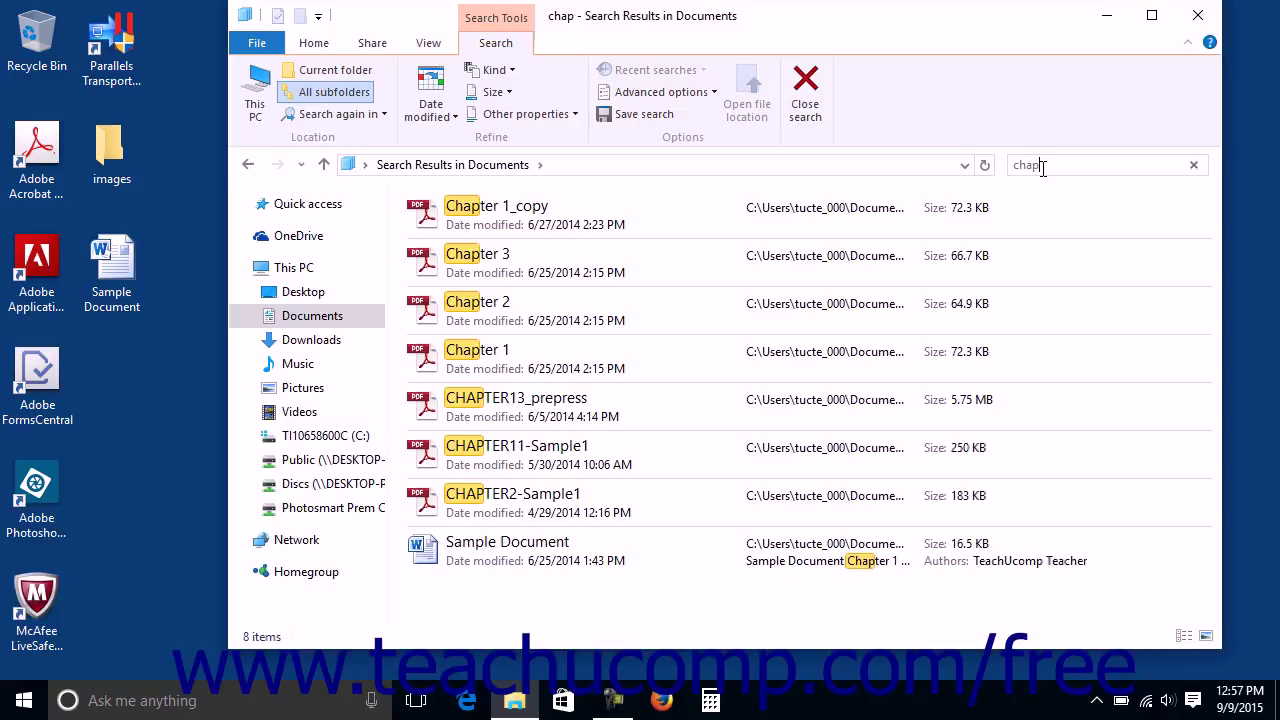